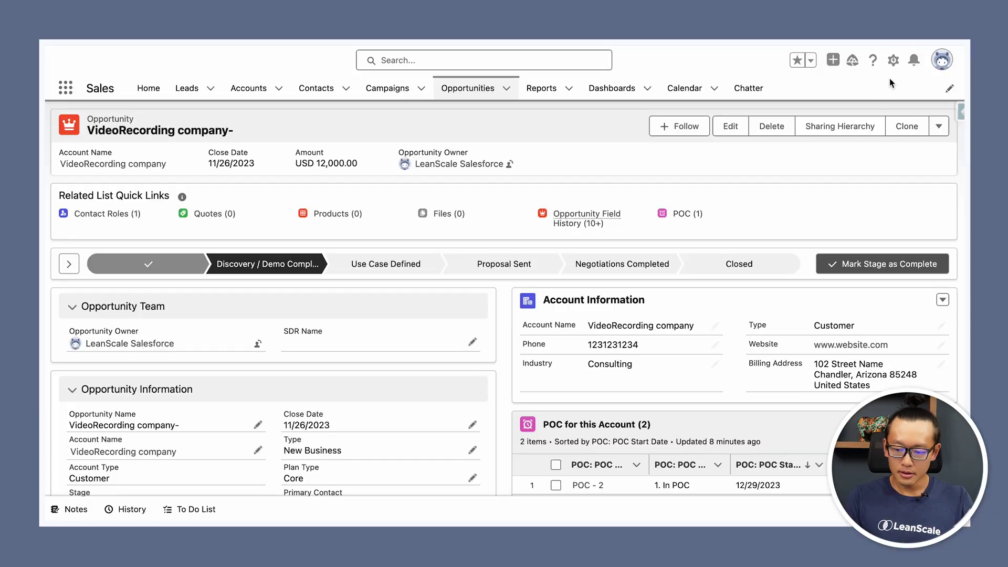
# Open the opportunity record page in Lightning App Builder for editing.
pyautogui.click(893, 61)
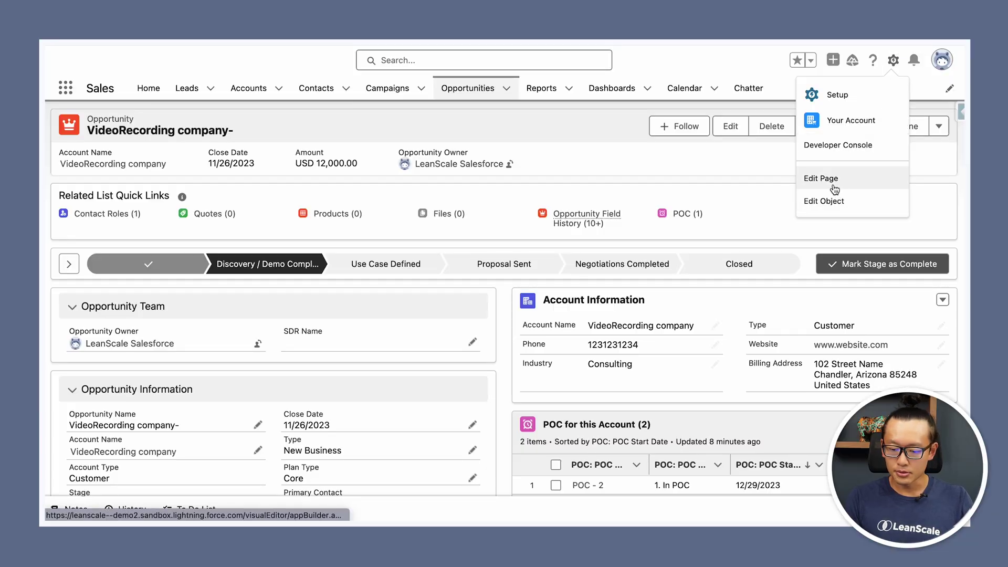
pyautogui.click(834, 184)
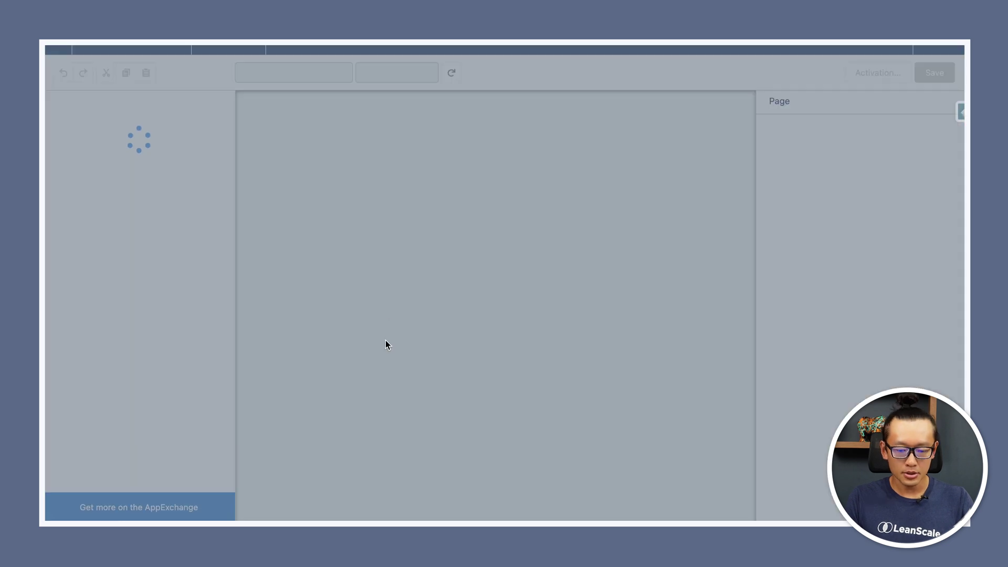
pyautogui.scroll(-1, 116, 271)
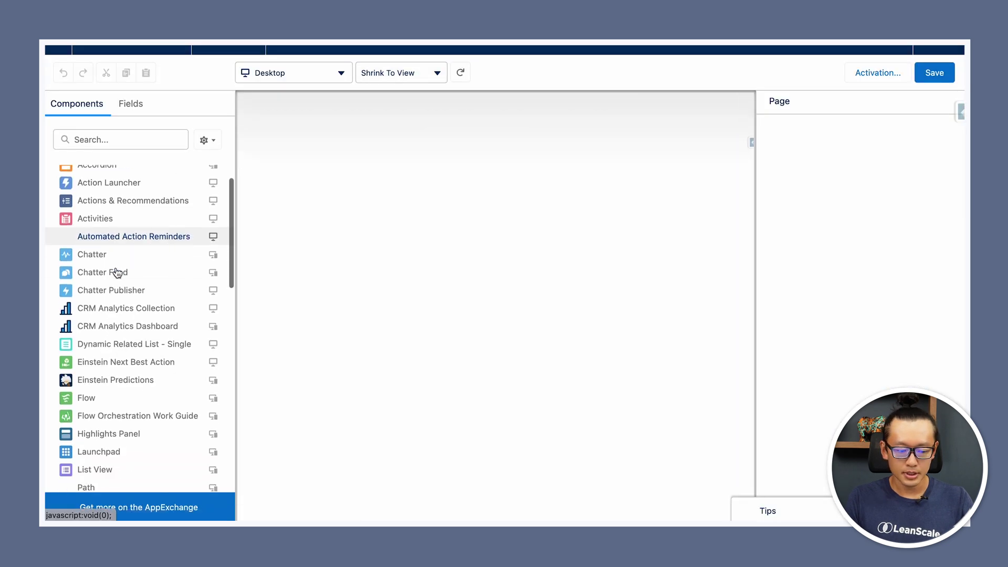
pyautogui.scroll(-5, 116, 272)
pyautogui.scroll(-2, 116, 272)
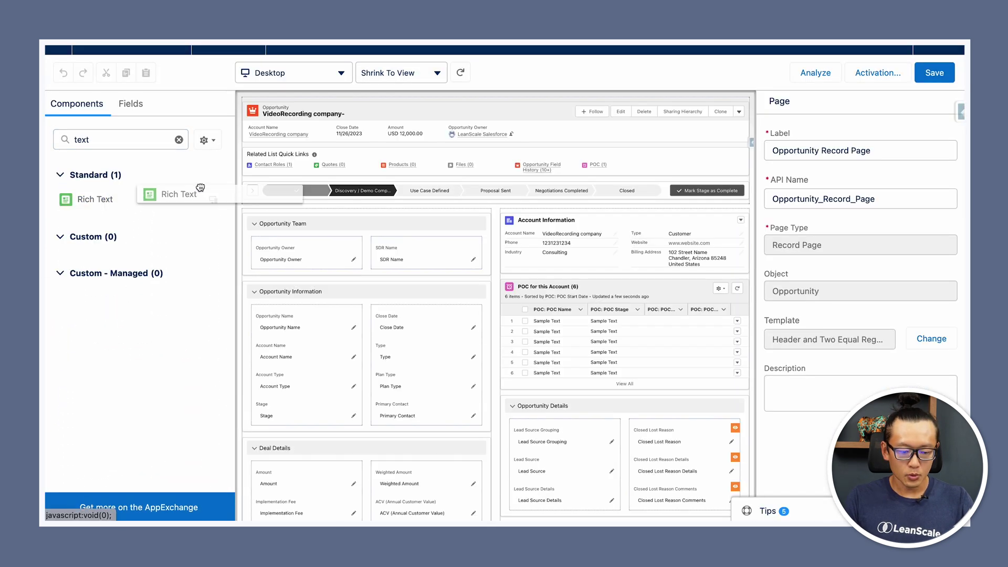
pyautogui.moveTo(149, 193); pyautogui.dragTo(308, 167)
# Place a Rich Text component below the record header and begin typing its message.
pyautogui.click(807, 239)
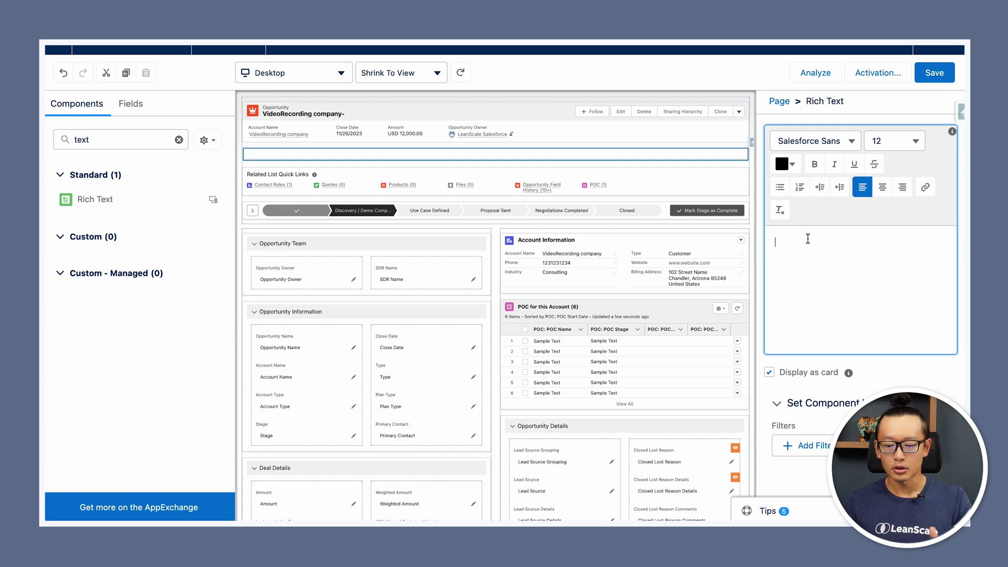
pyautogui.click(807, 239)
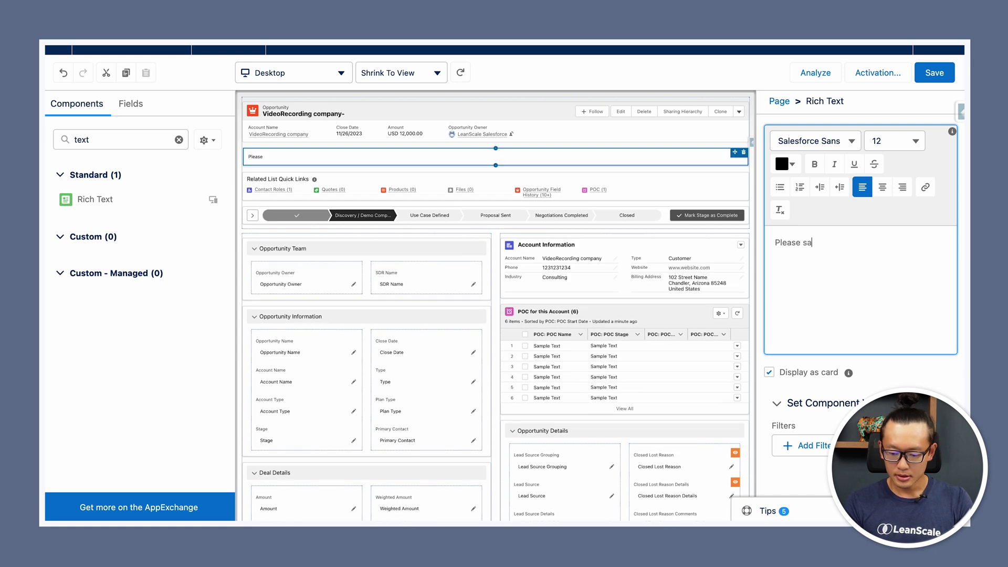
pyautogui.write('the')
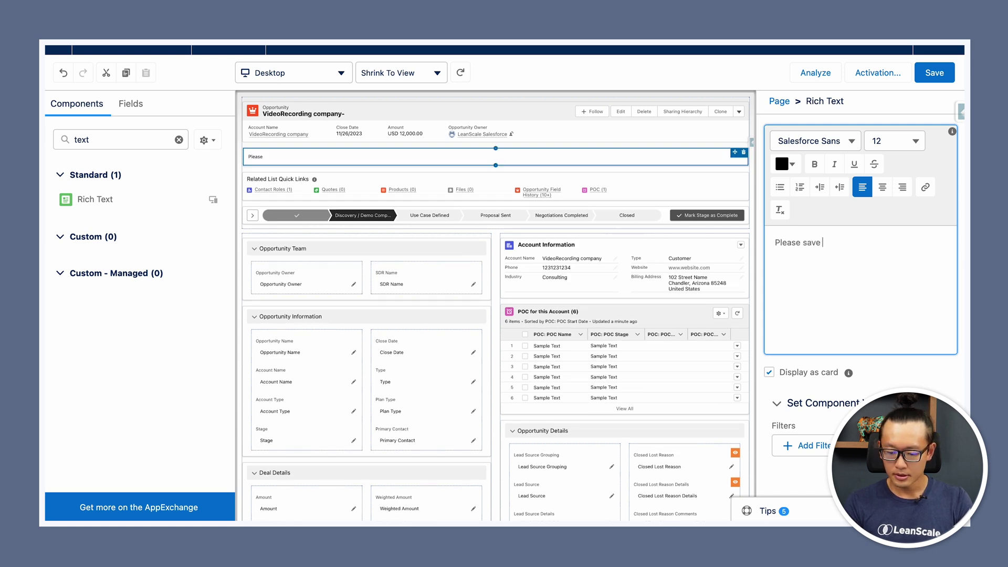
pyautogui.write('this opporutn')
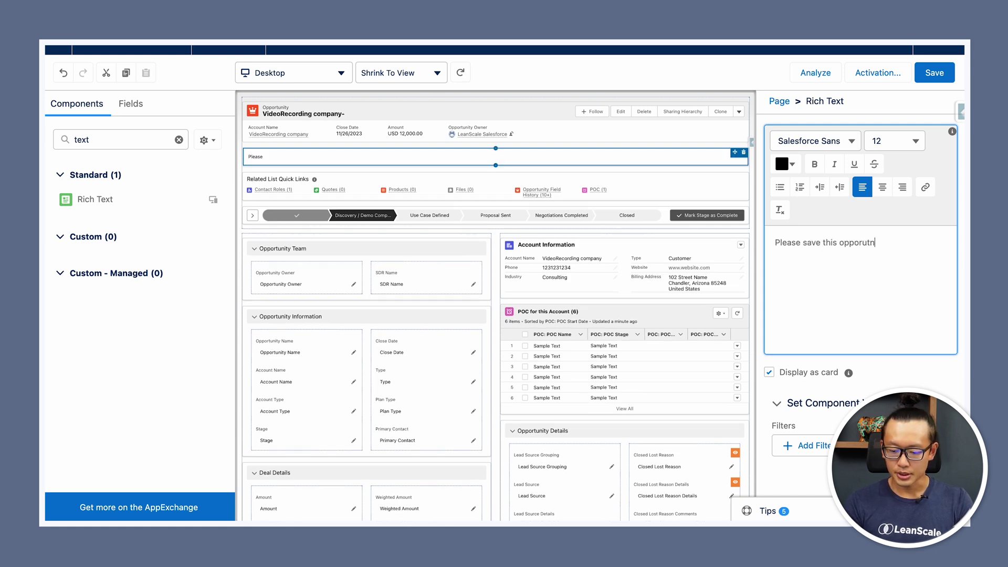
pyautogui.write('ity da')
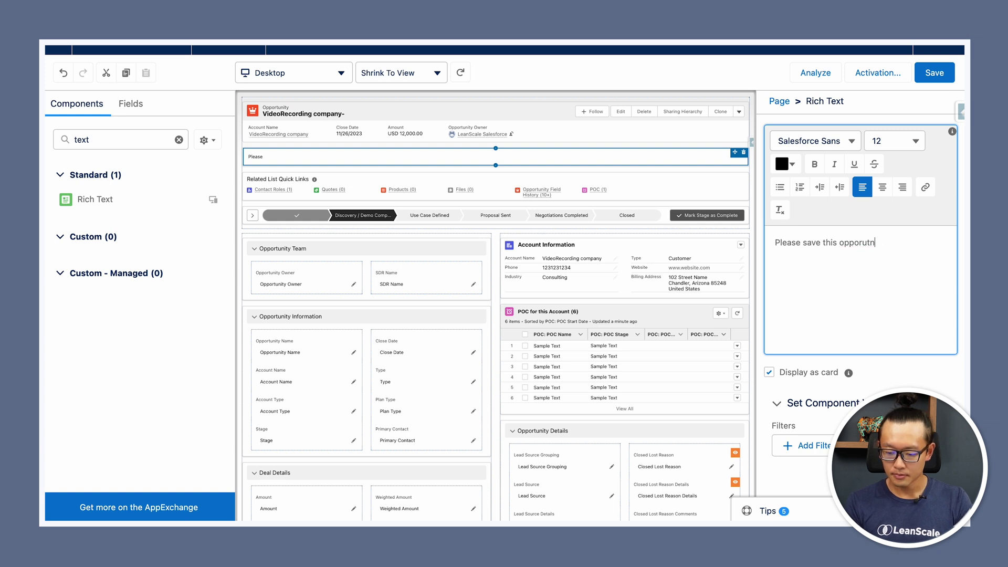
pyautogui.write('ty data')
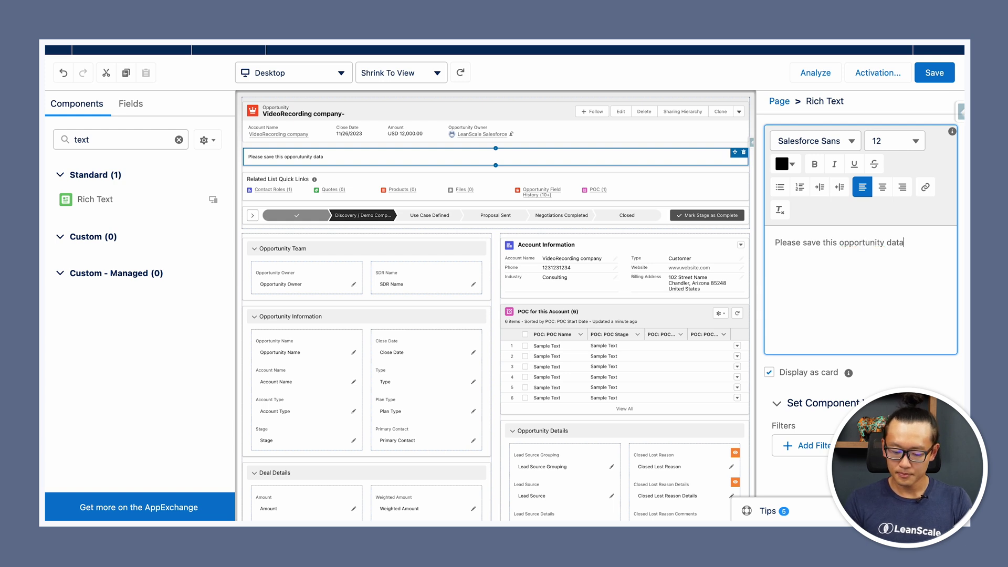
pyautogui.write(' in the new')
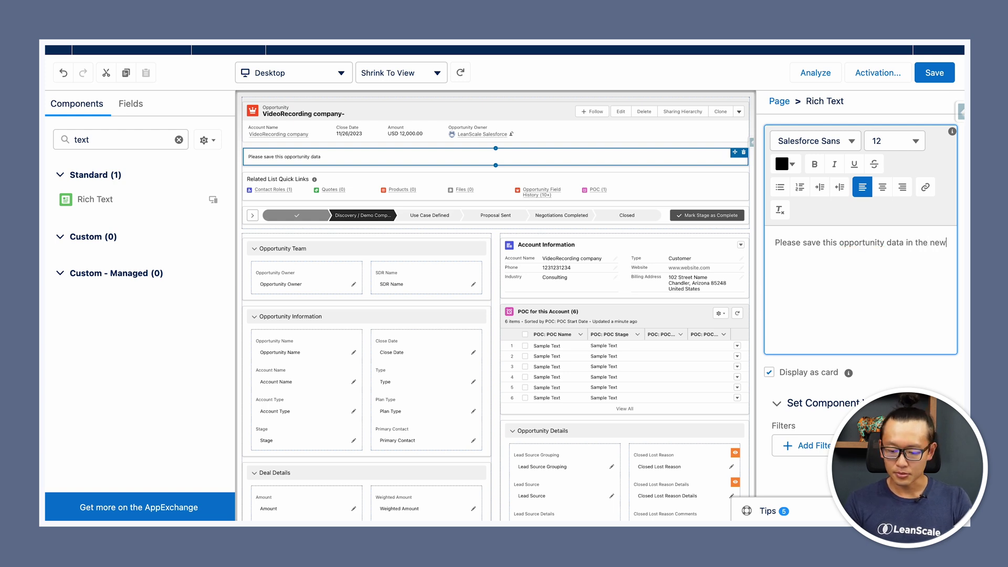
pyautogui.write(' Salesfo')
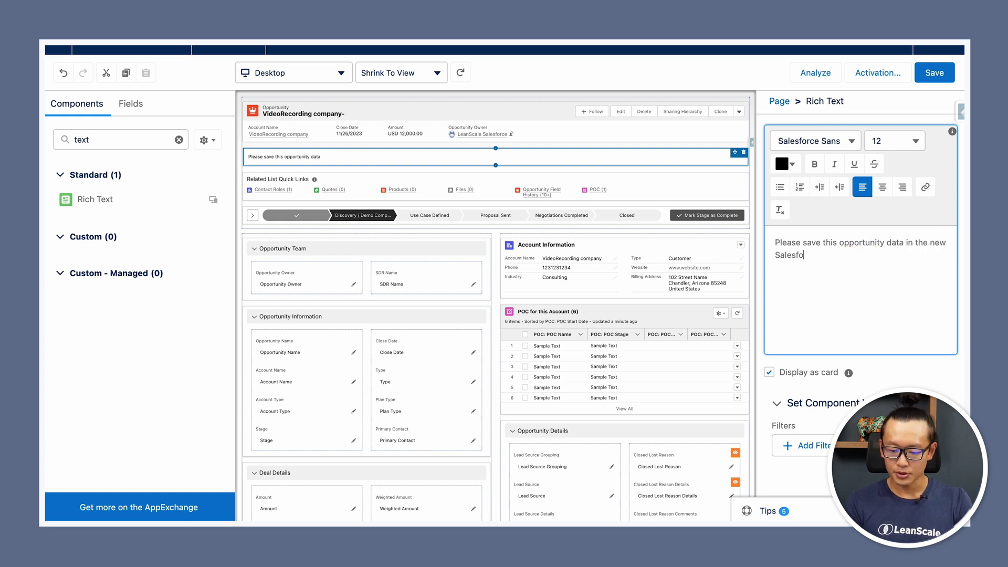
pyautogui.write('rce in')
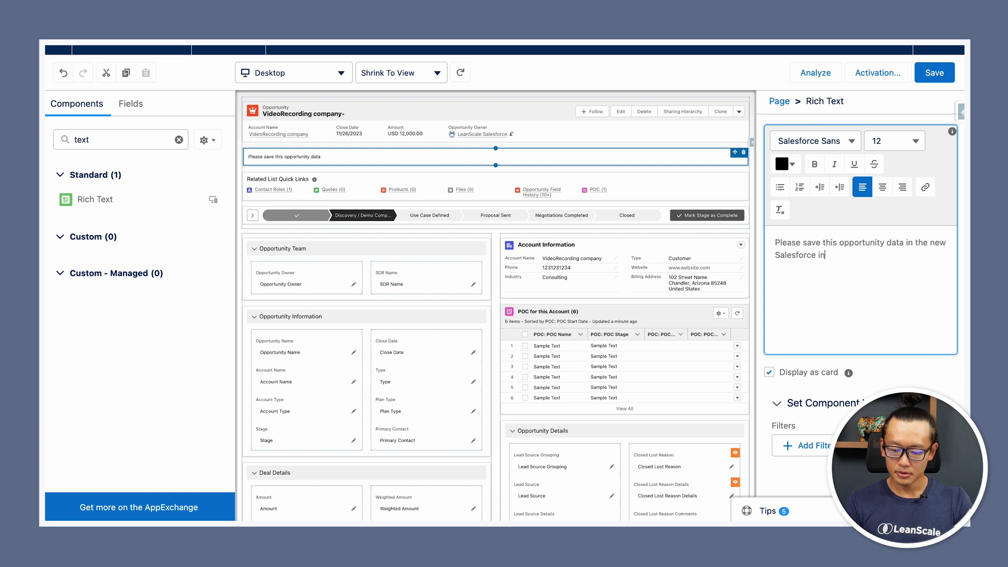
pyautogui.write('stance!')
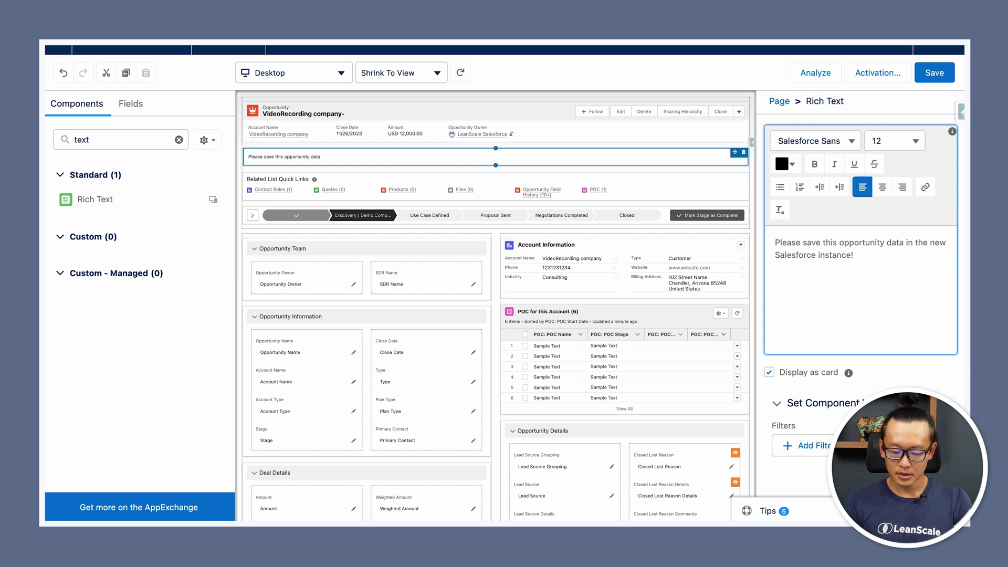
pyautogui.write(' Today is the cut-off d')
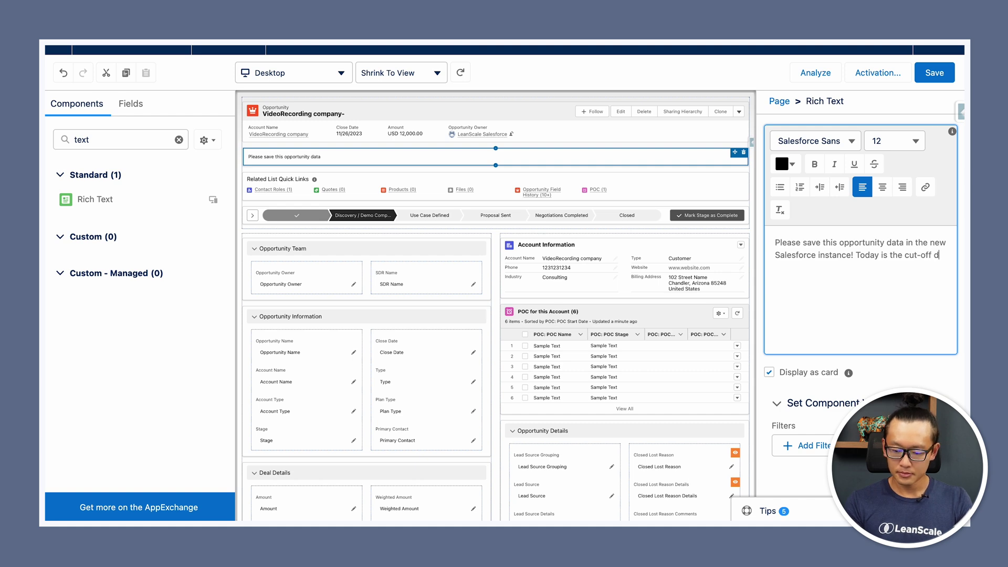
pyautogui.write('ay for')
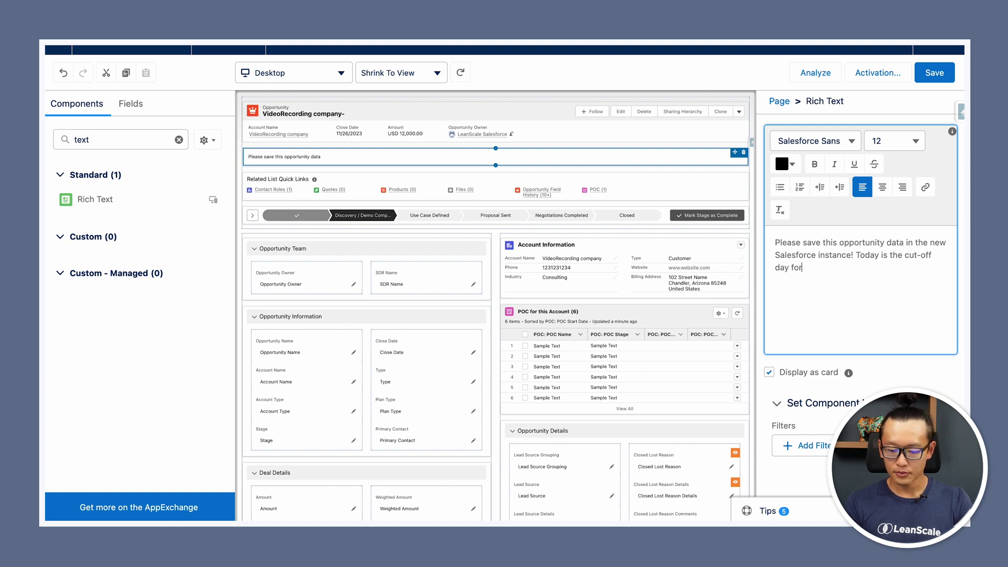
pyautogui.write('ce M')
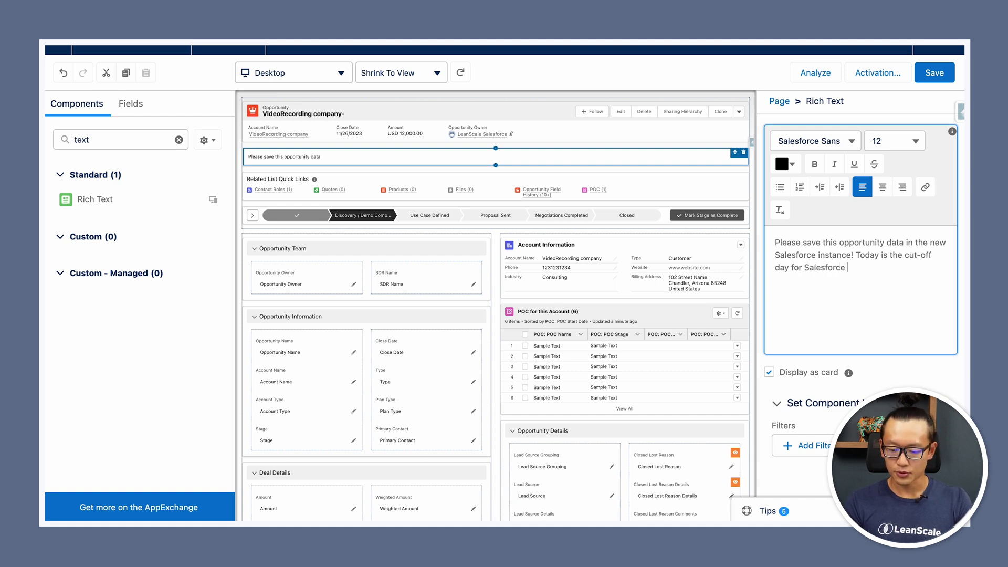
pyautogui.write('igration.')
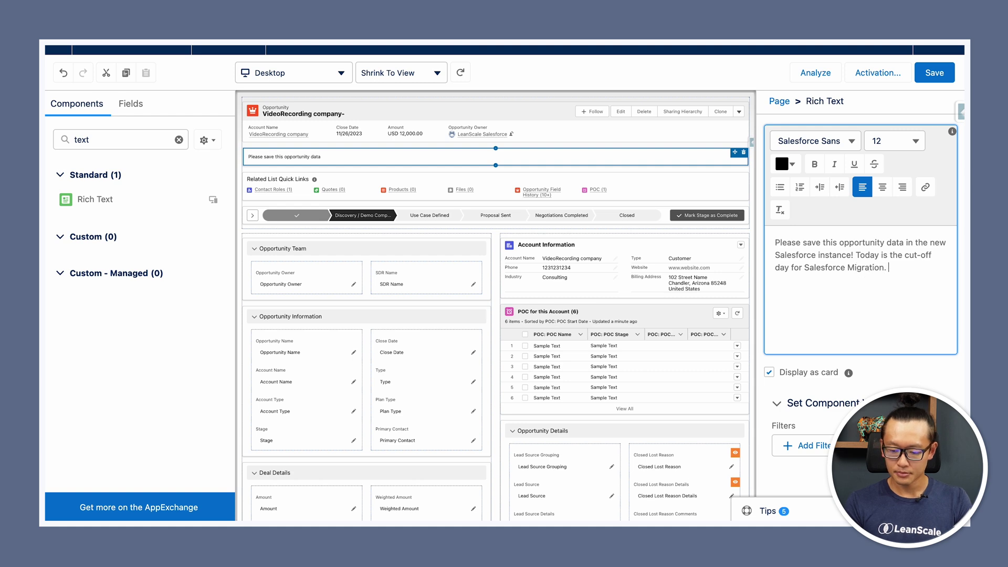
# Finish the migration cut-off message with 'Thanks!' on a new line and select it all.
pyautogui.press('Return')
pyautogui.write('Thanks!')
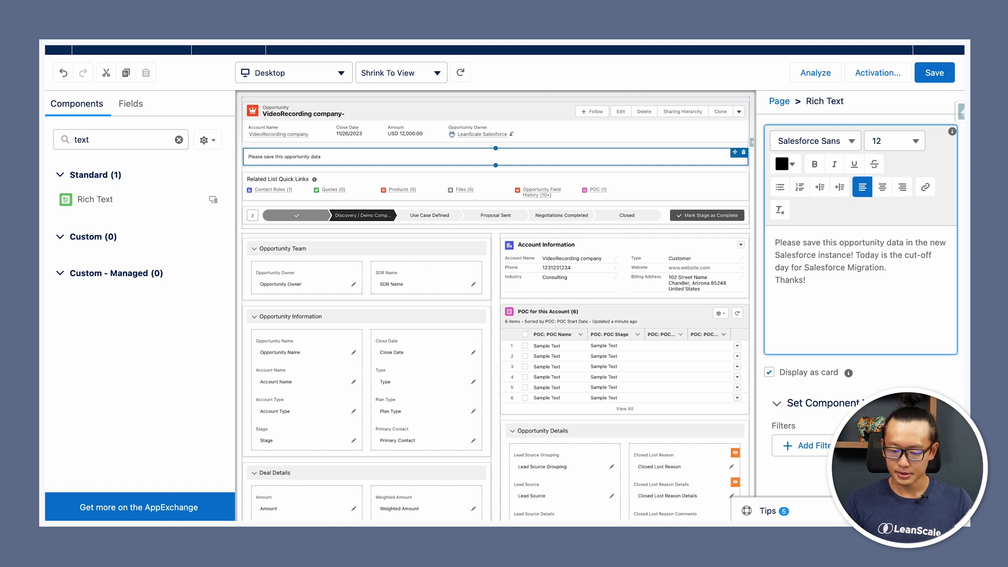
pyautogui.moveTo(834, 293); pyautogui.dragTo(773, 241)
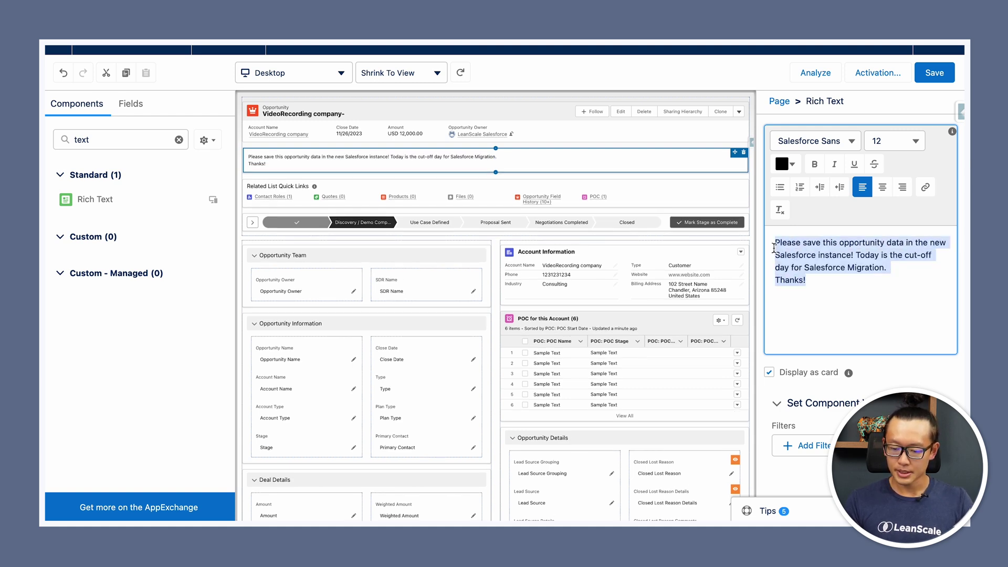
# Enlarge the message text to size 20, then 36, and make it bold.
pyautogui.click(924, 149)
pyautogui.scroll(-2, 874, 308)
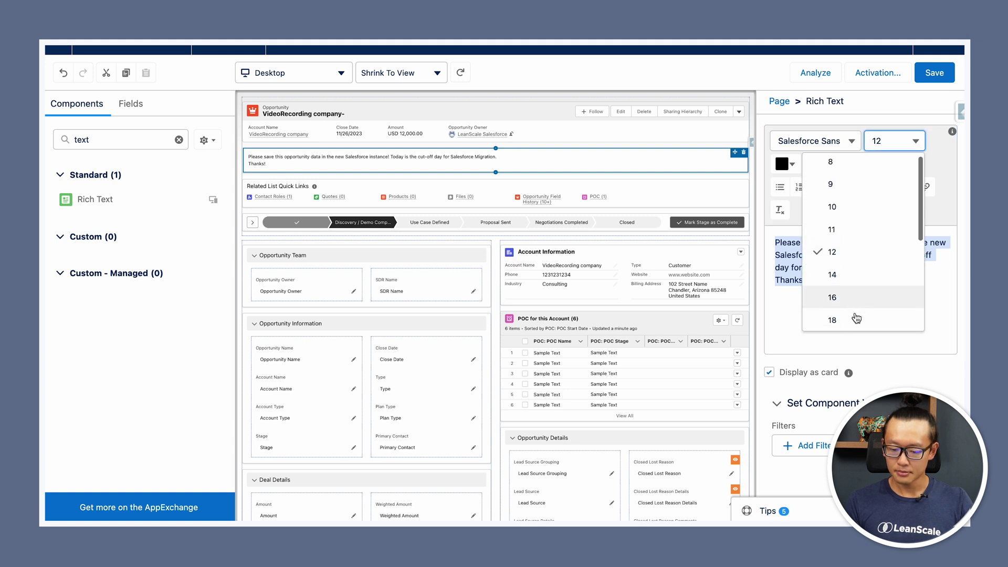
pyautogui.click(849, 310)
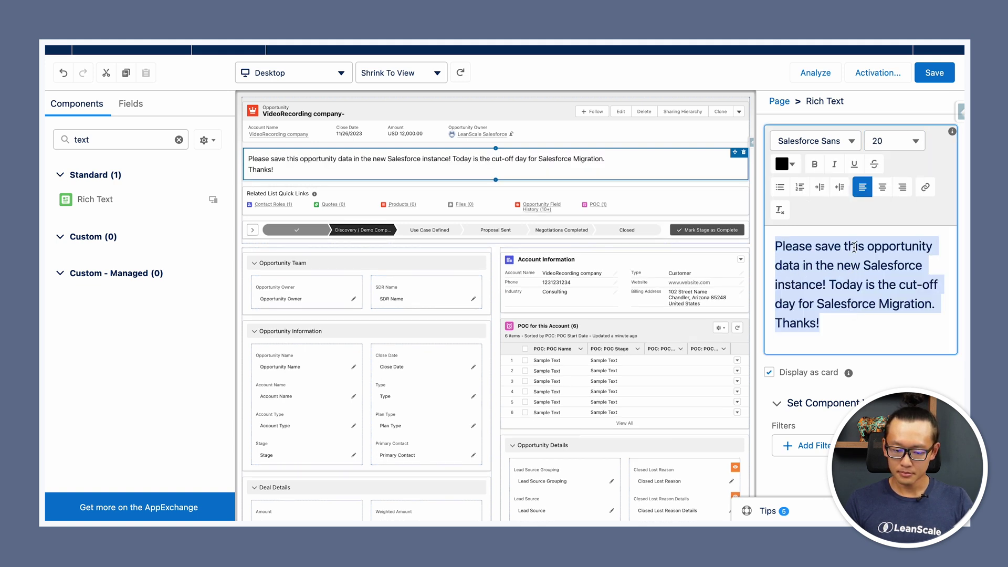
pyautogui.click(922, 150)
pyautogui.scroll(-2, 882, 268)
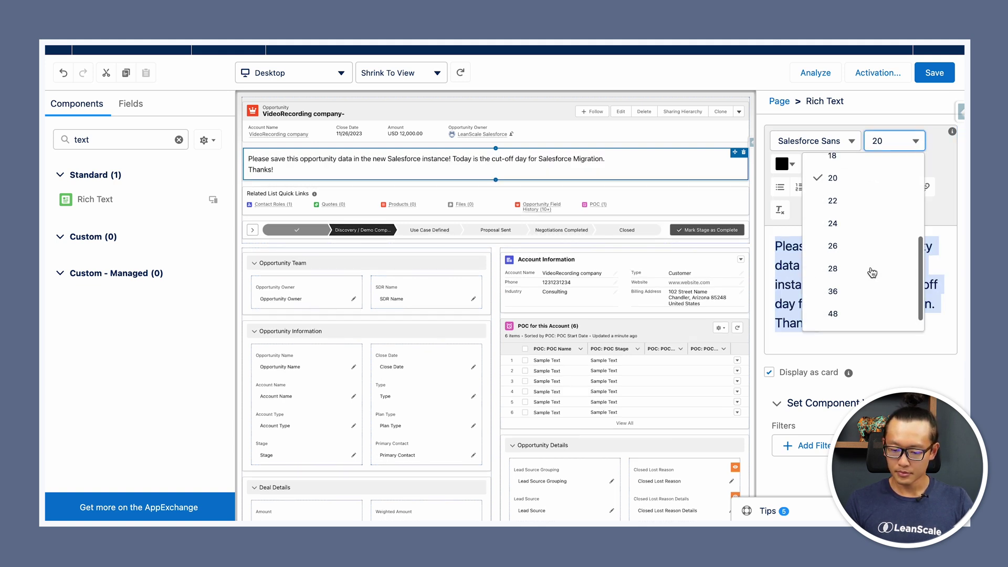
pyautogui.click(855, 294)
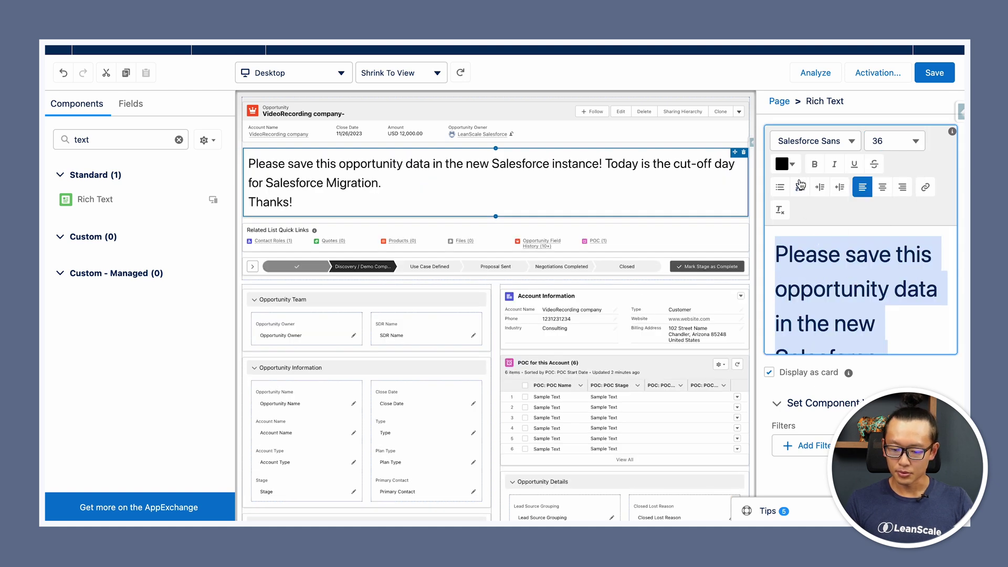
pyautogui.click(815, 164)
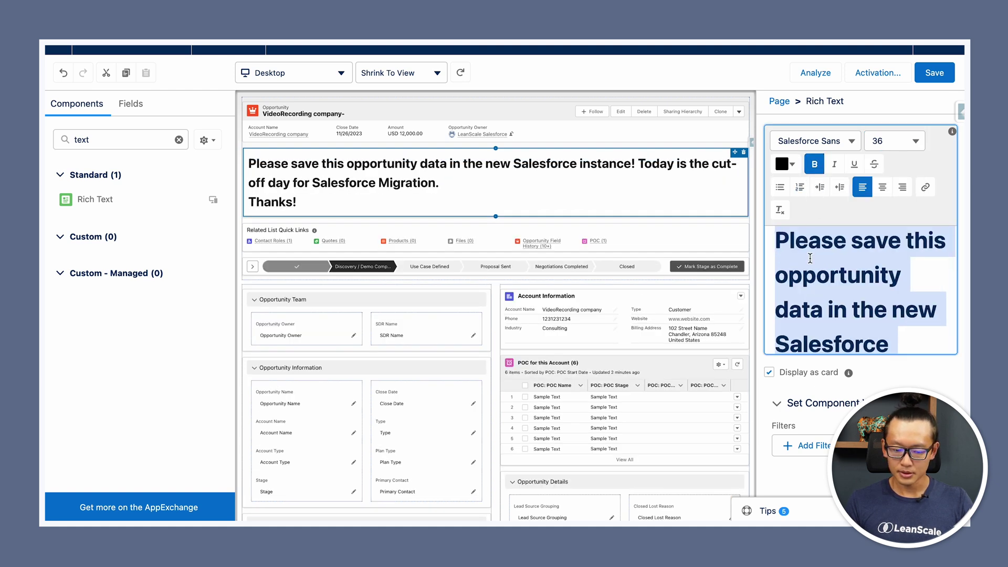
# Compare the message with and without card styling, keep Display as card on, and save (Ctrl+S).
pyautogui.click(800, 372)
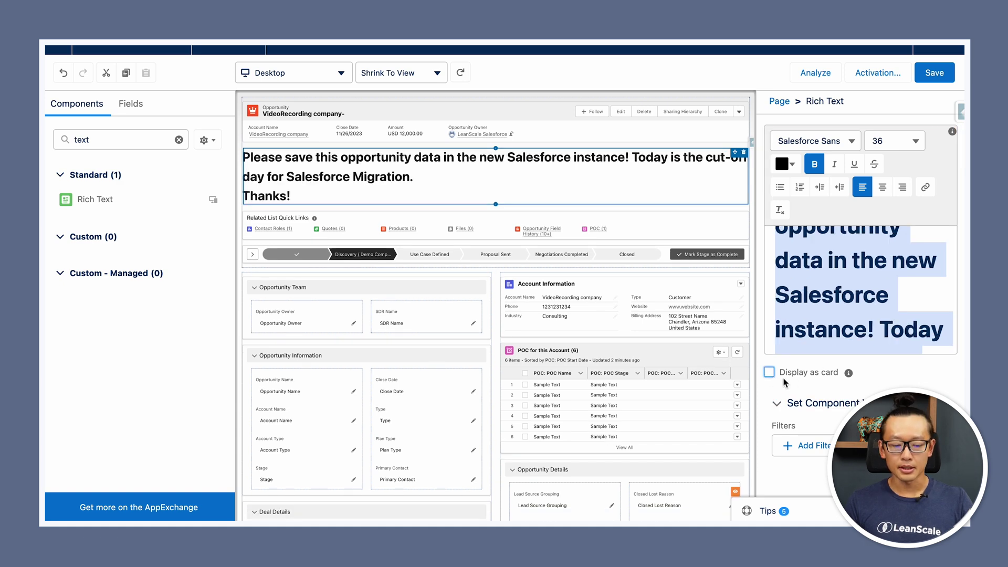
pyautogui.click(770, 372)
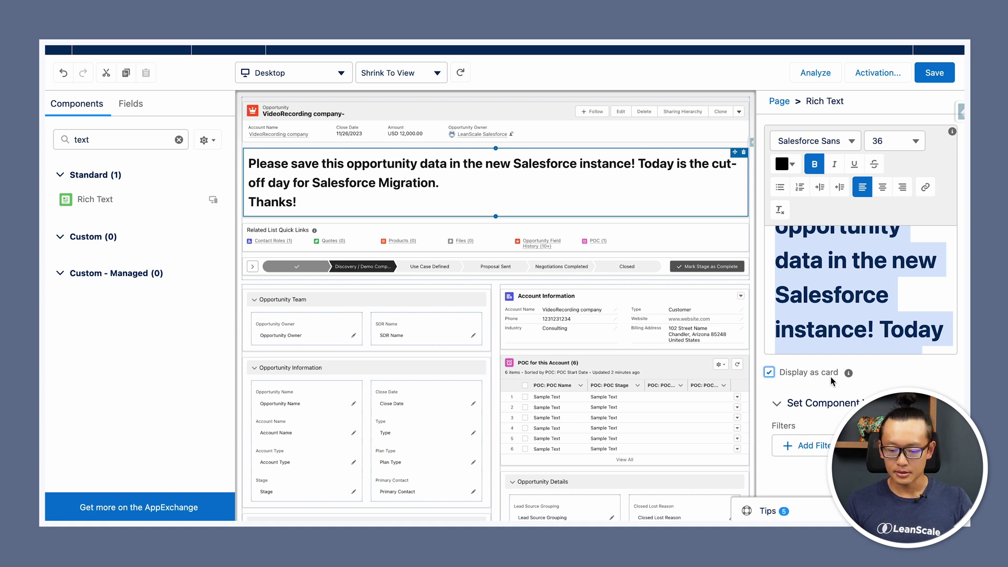
pyautogui.moveTo(848, 373)
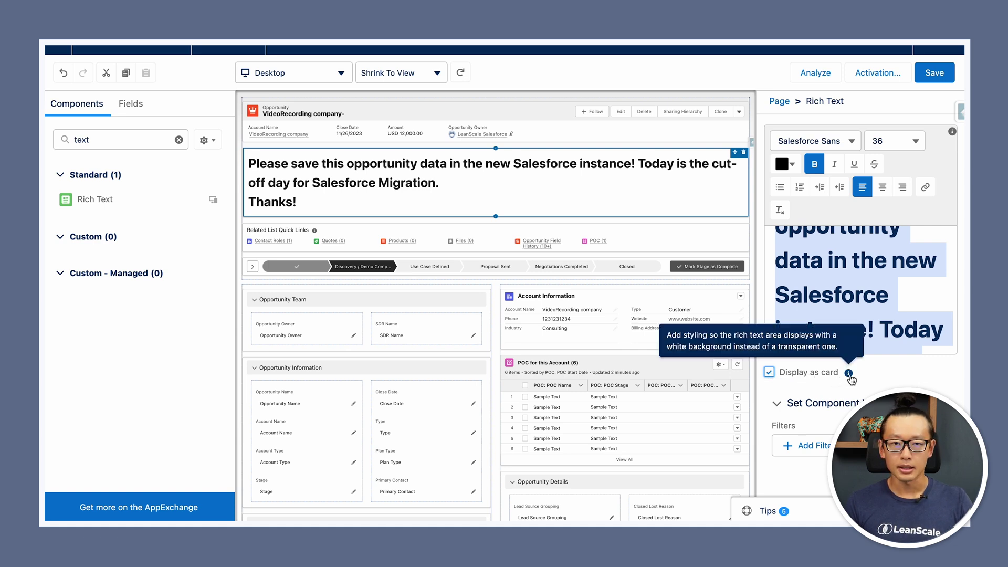
pyautogui.click(768, 372)
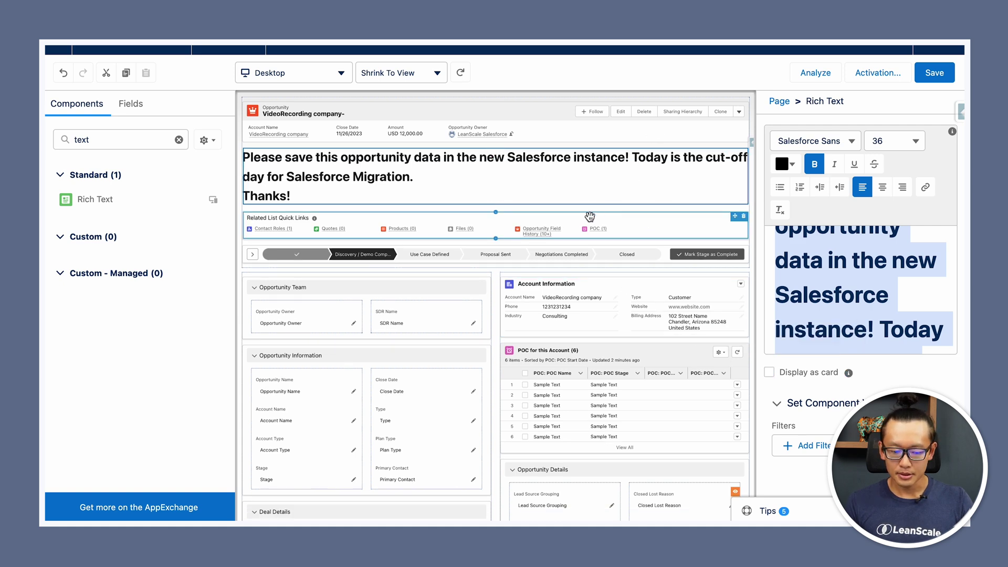
pyautogui.click(770, 372)
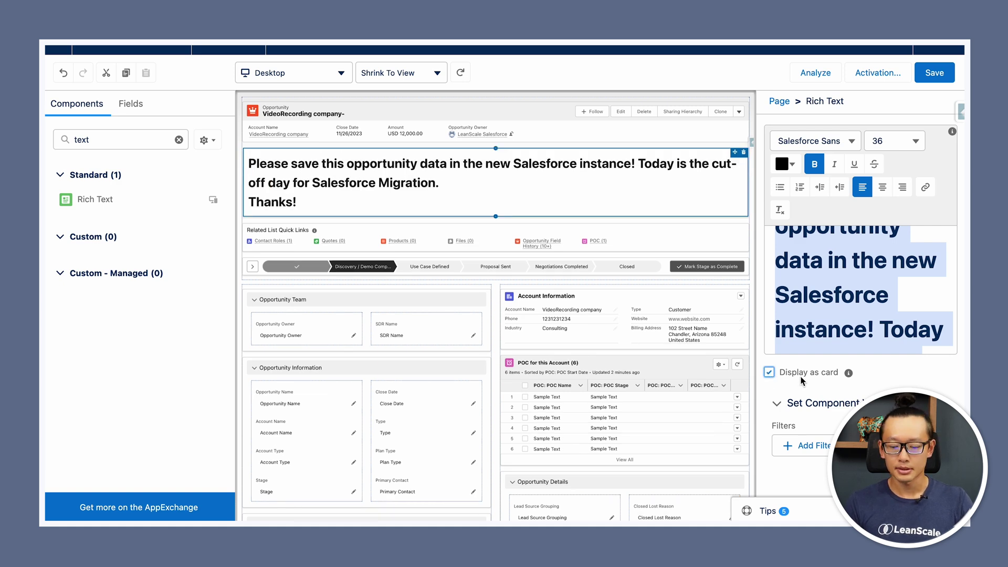
pyautogui.hotkey('ctrl', 's')
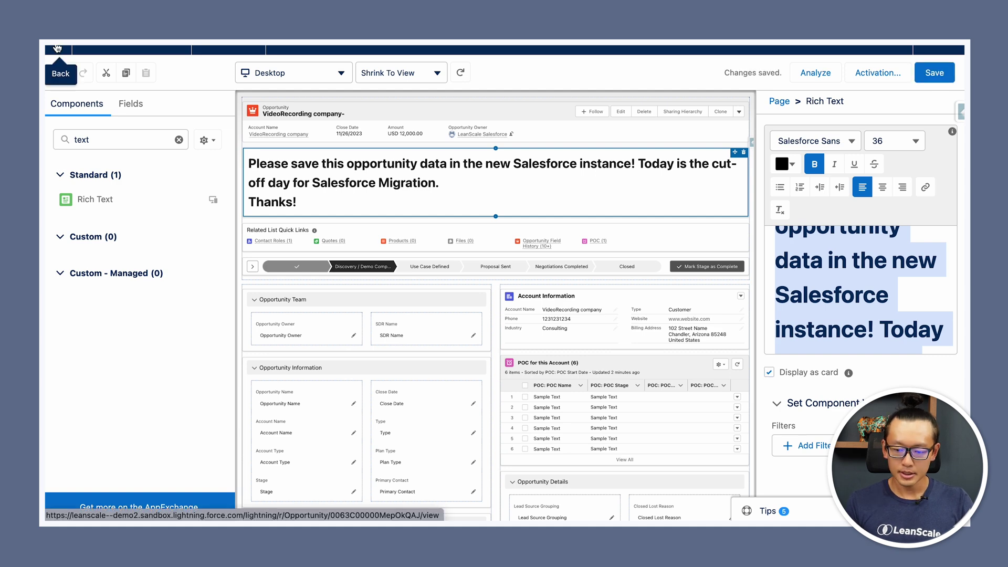
pyautogui.click(56, 47)
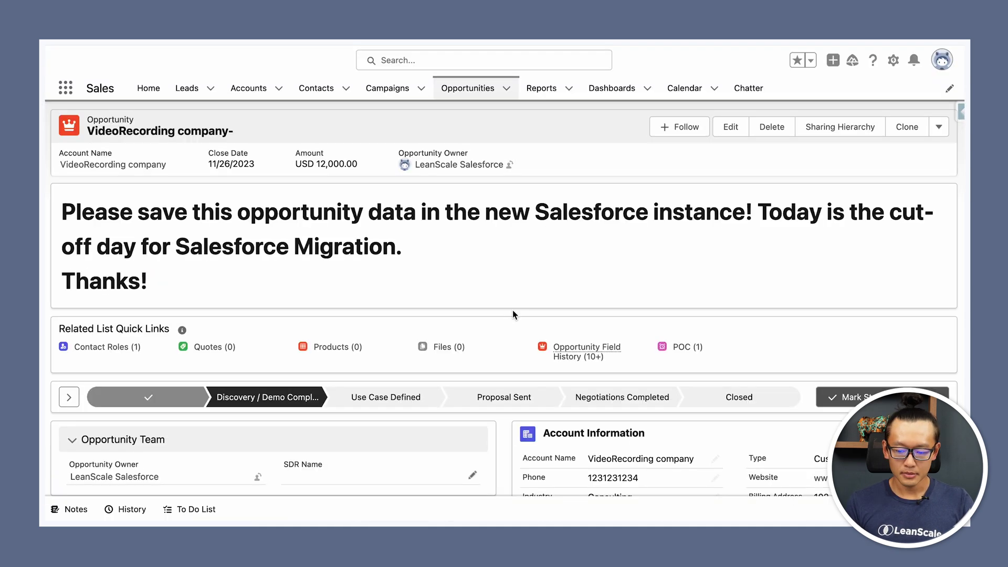
pyautogui.scroll(-1, 512, 314)
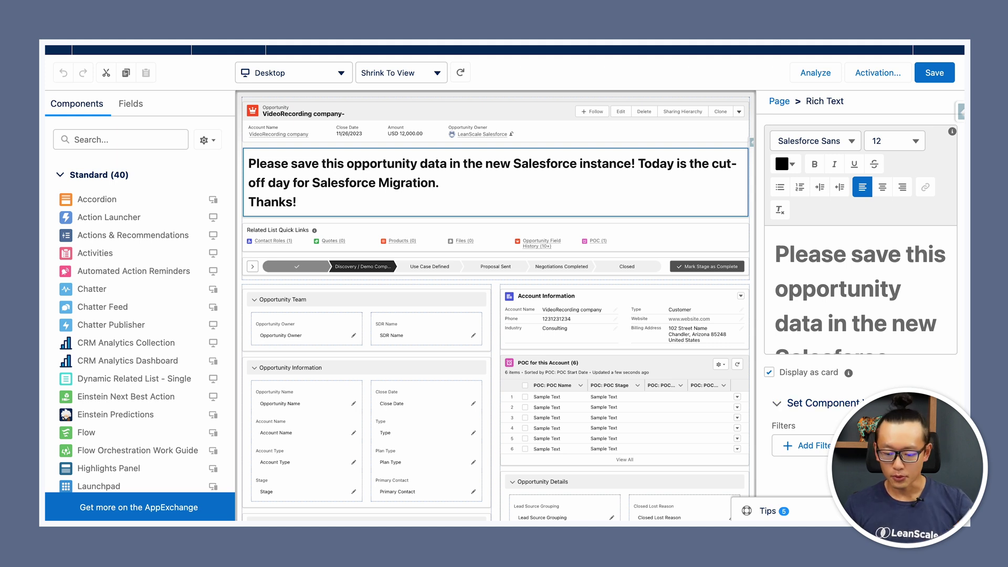
# Add a visibility filter: Stage Equal Proposal Sent, and confirm it.
pyautogui.click(799, 446)
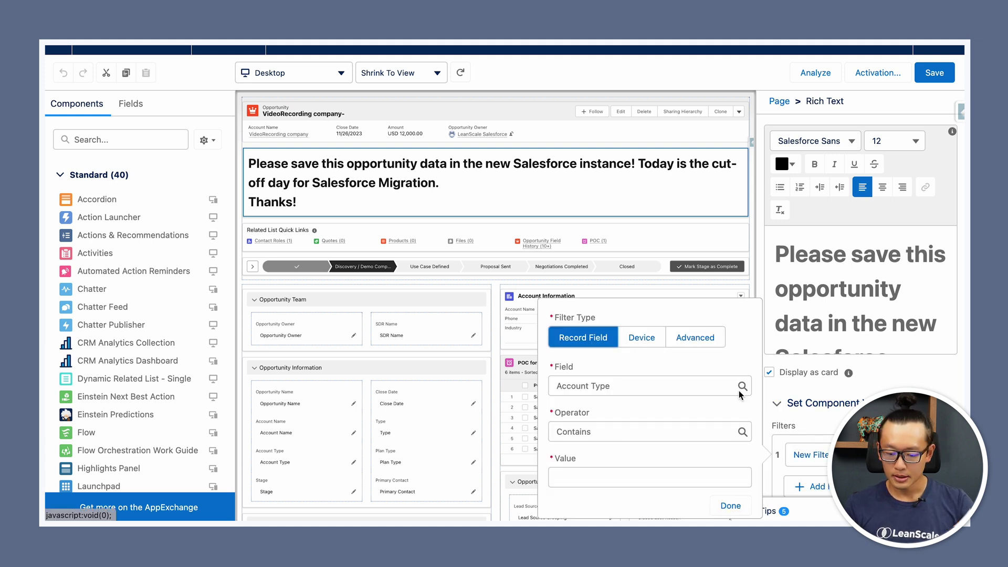
pyautogui.click(621, 387)
pyautogui.write('stage')
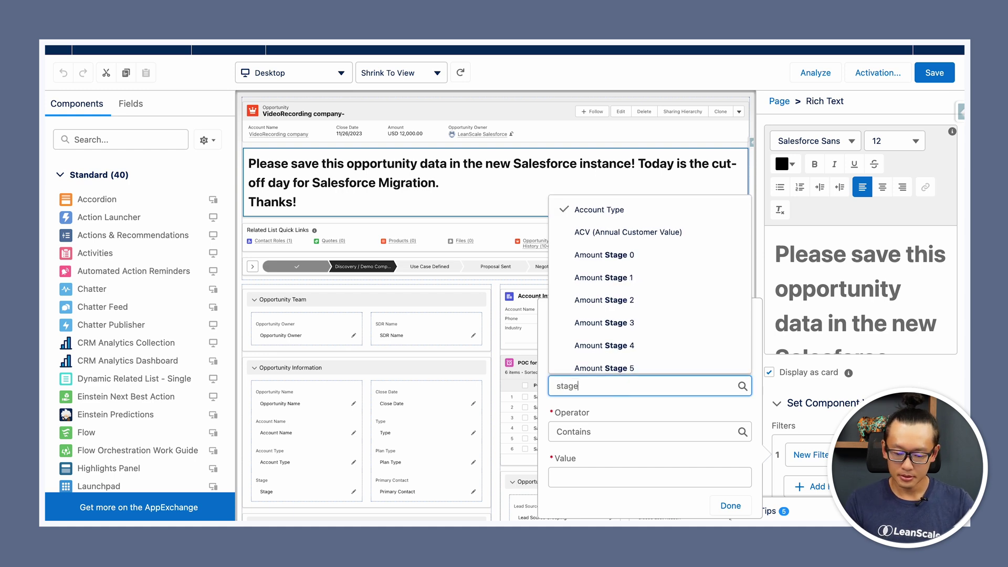
pyautogui.scroll(-3, 598, 323)
pyautogui.scroll(-5, 598, 331)
pyautogui.click(586, 359)
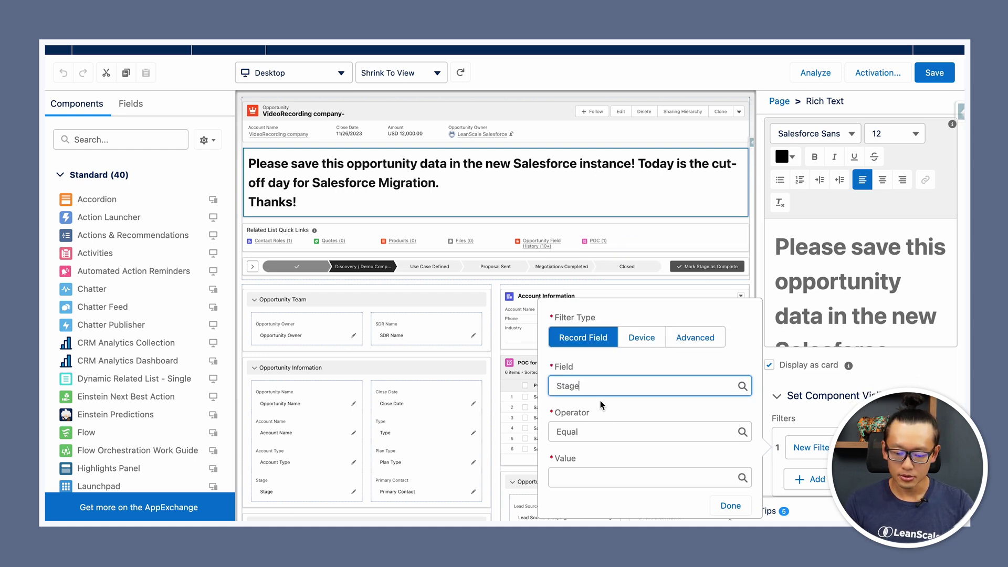
pyautogui.click(599, 471)
pyautogui.click(601, 387)
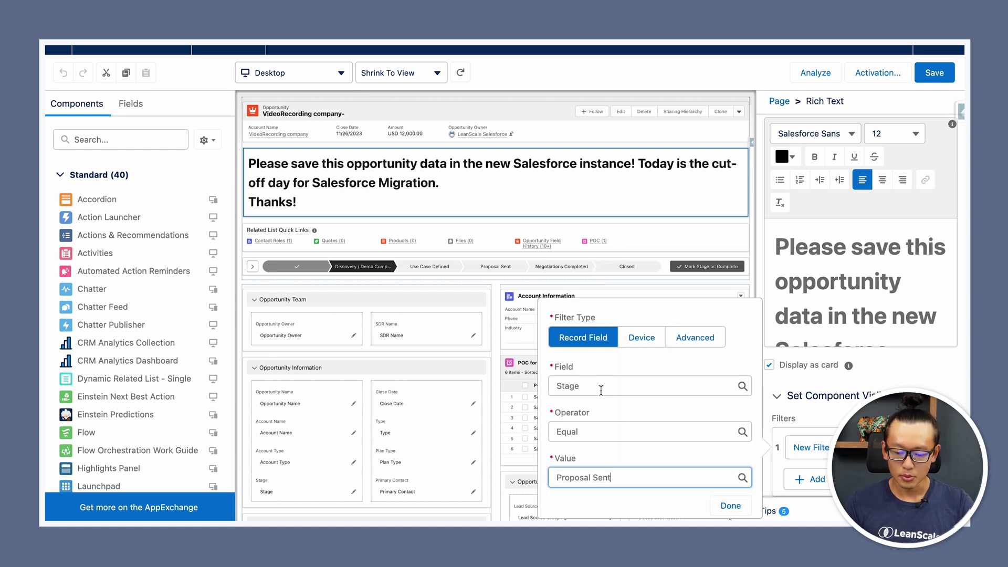
pyautogui.click(731, 505)
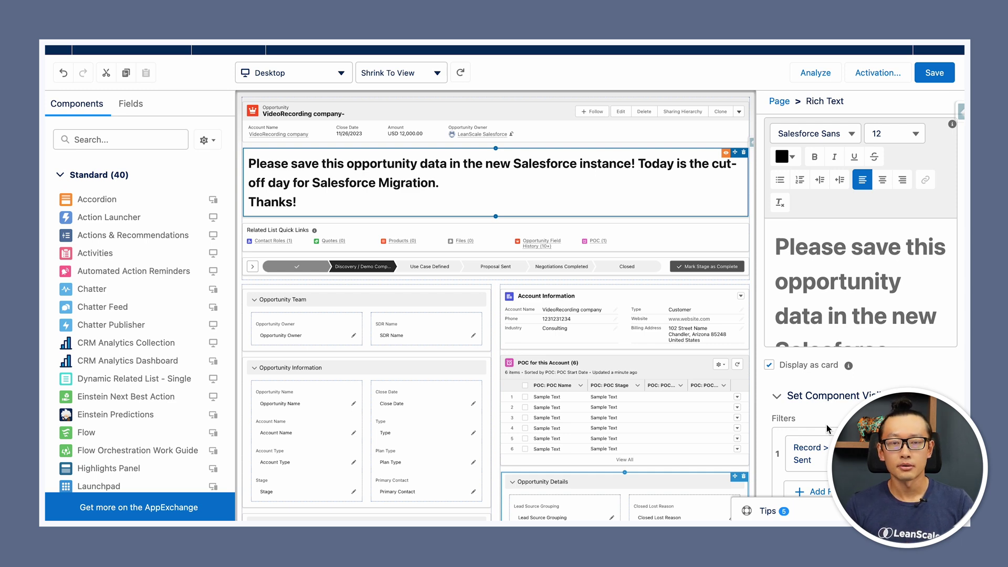
pyautogui.scroll(-1, 827, 429)
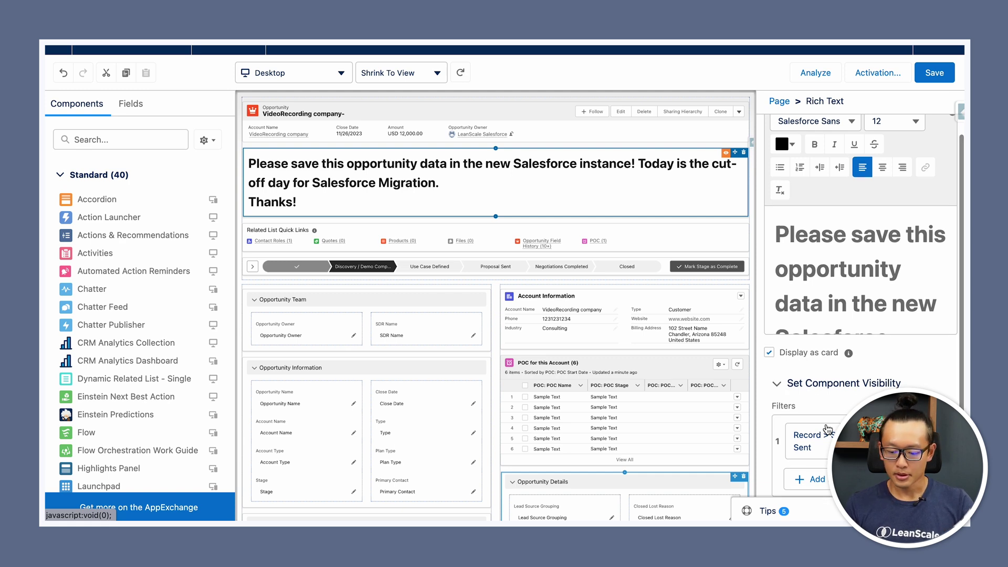
pyautogui.scroll(1, 827, 429)
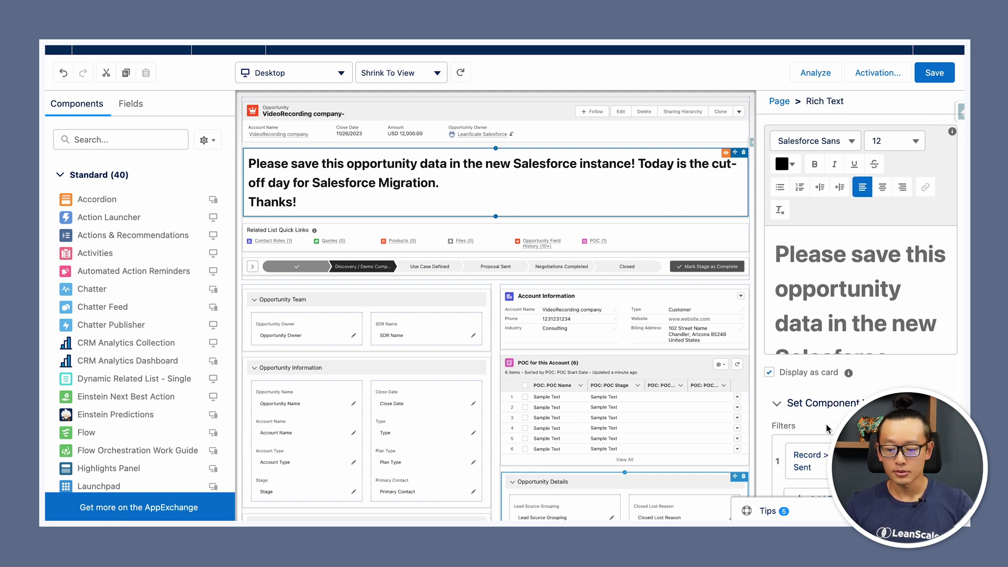